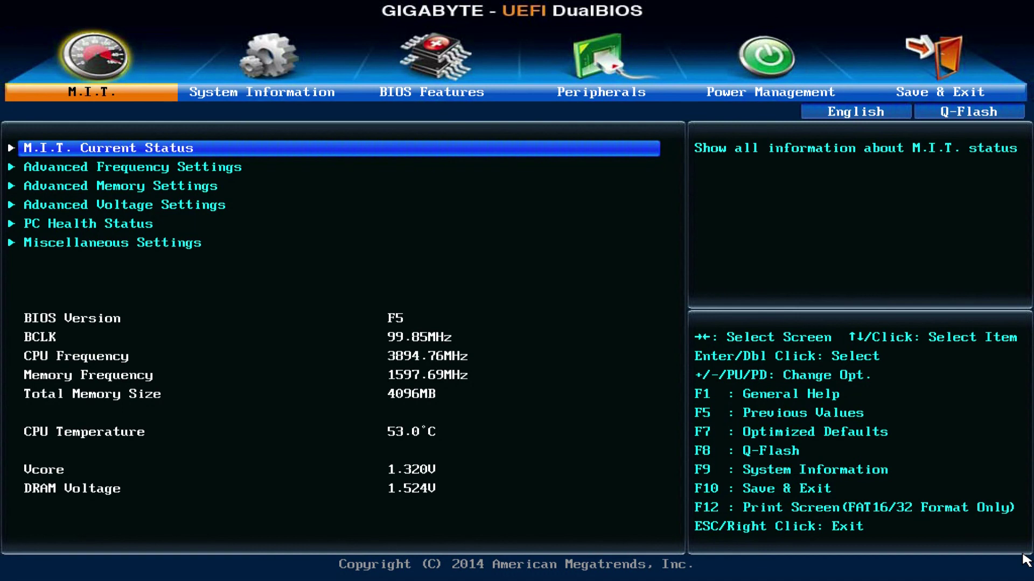
Step: Leave the BIOS setup and log in to the Ubuntu web server console
key(Escape)
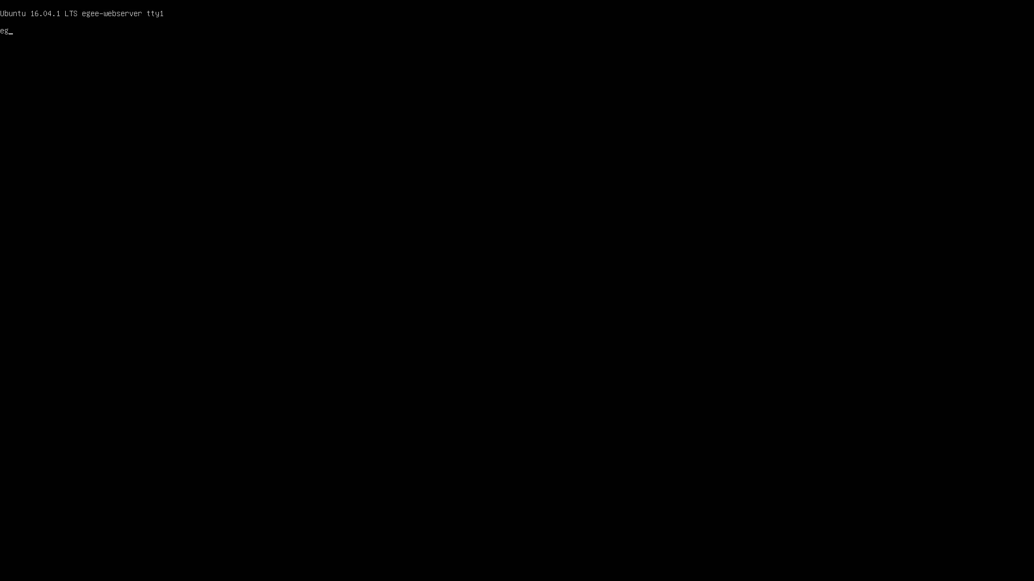
key(Return)
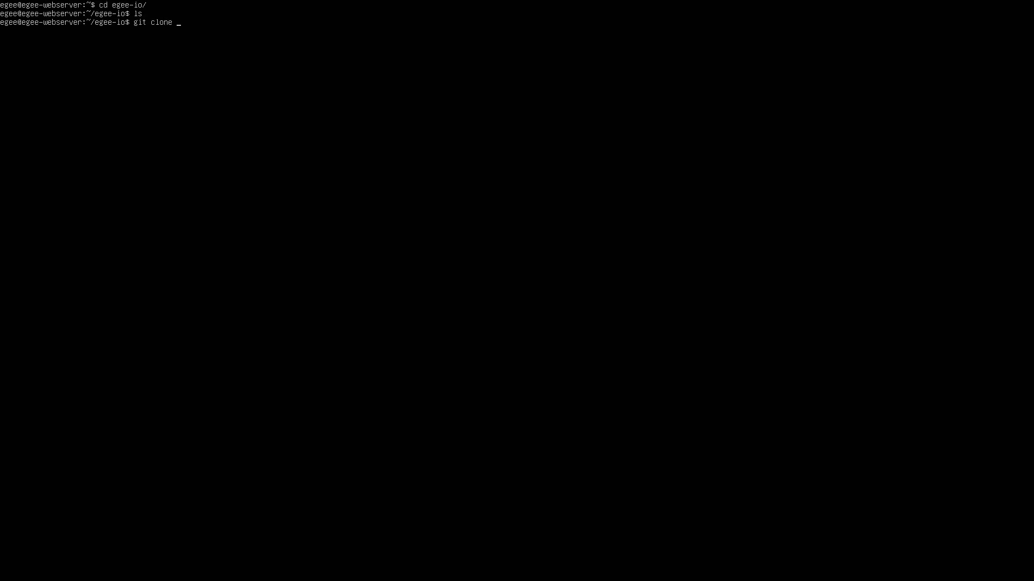
text(https://github.com/egee-irl/egeeio.git)
key(Return)
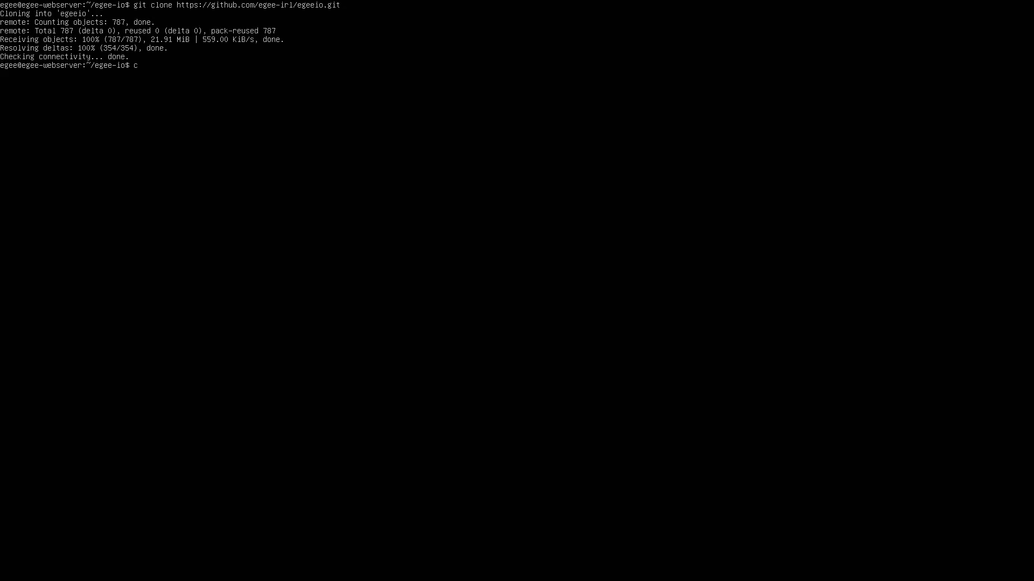
key(Return)
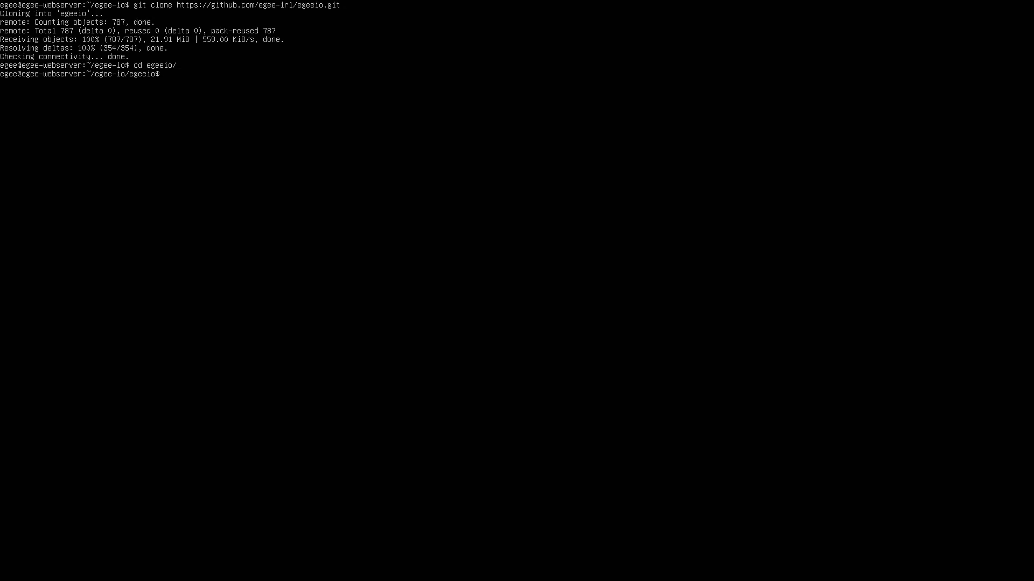
Step: Install the egeeio project's npm packages and Bower components
text(pm install)
key(Return)
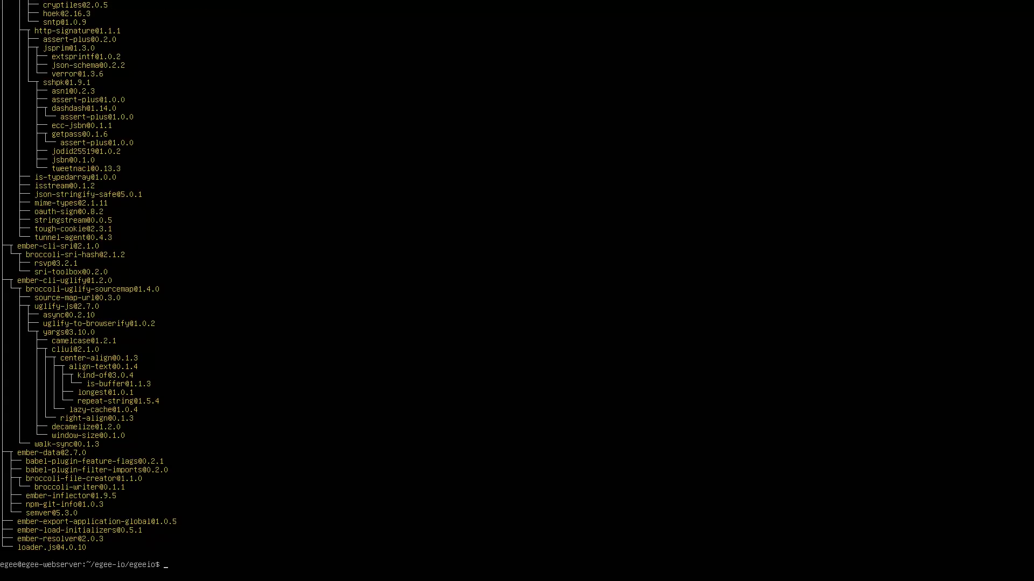
text(bower install)
key(Return)
Step: Build the Ember project with --environment=production and start serving it with ember serve
text(ember build)
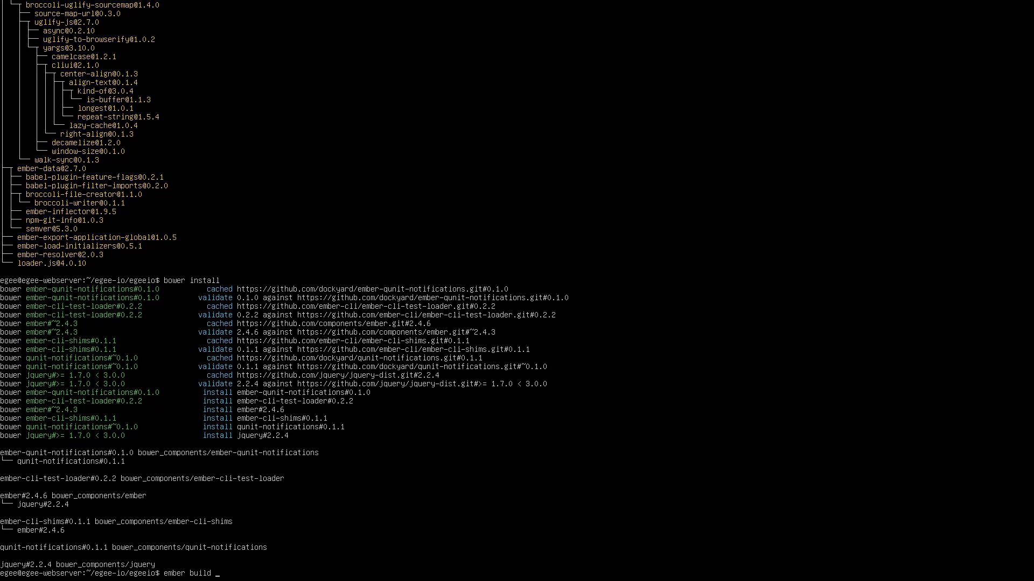
text( --environment=production)
key(Return)
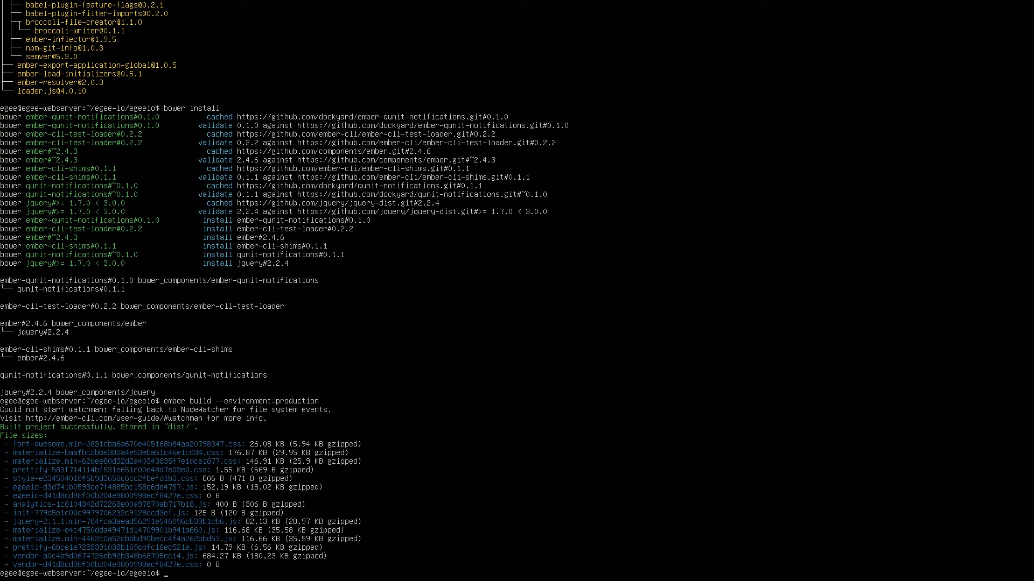
text(ember serve)
key(Return)
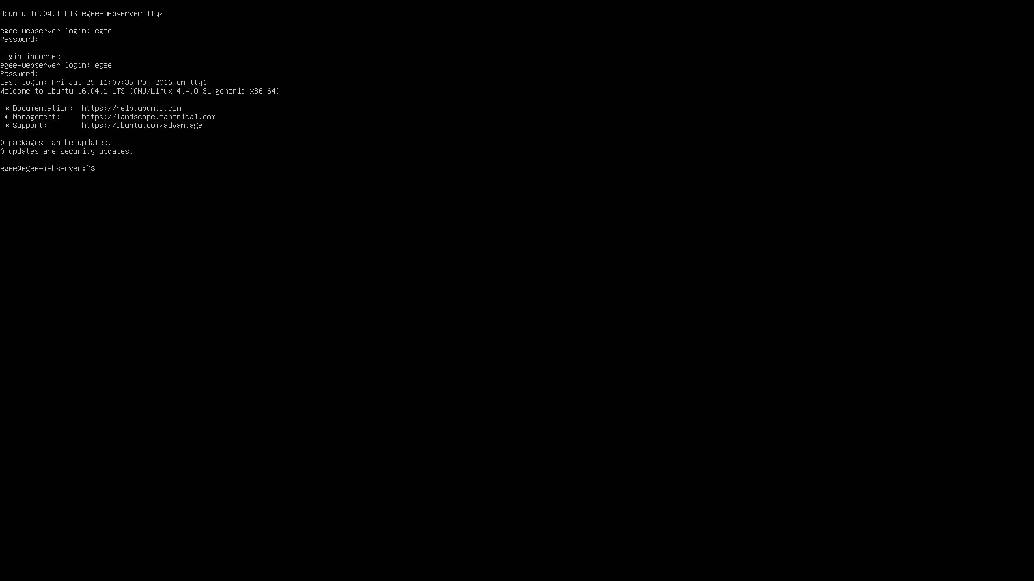
Step: Change to the egee-bot directory in the second console and list its files
text(cd egee-b)
key(Tab)
key(Return)
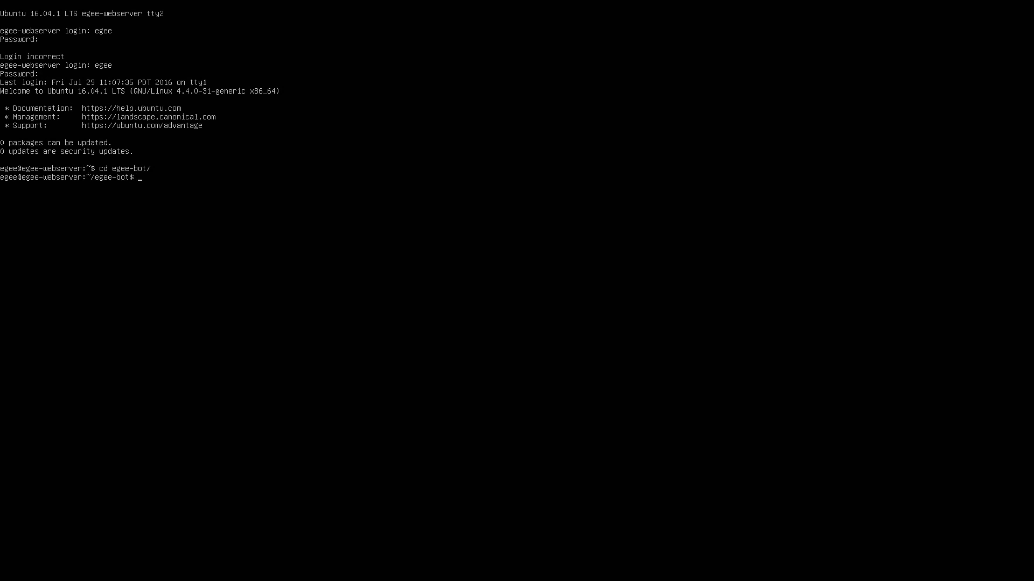
text(ls)
key(Return)
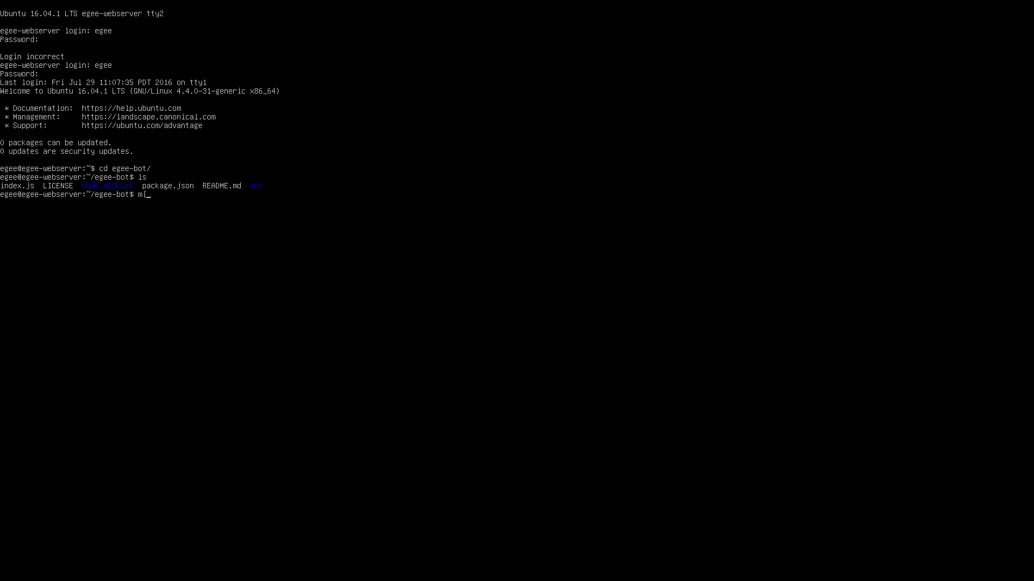
Step: Install the bot's npm dependencies and run index.js with node
text(npm install)
key(Return)
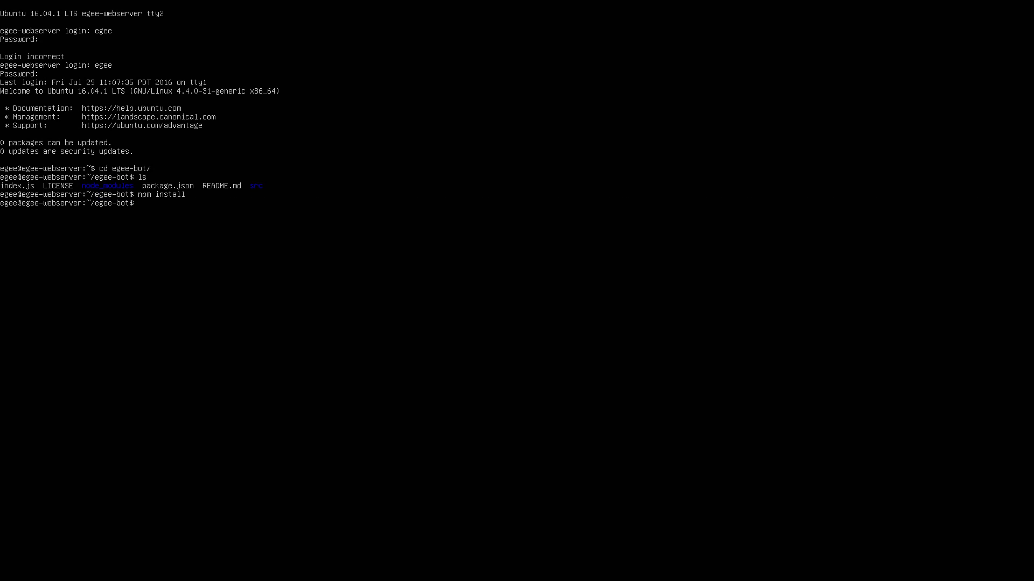
text(mpde om)
key(BackSpace)
key(BackSpace)
text(index.js)
key(Return)
text(nod)
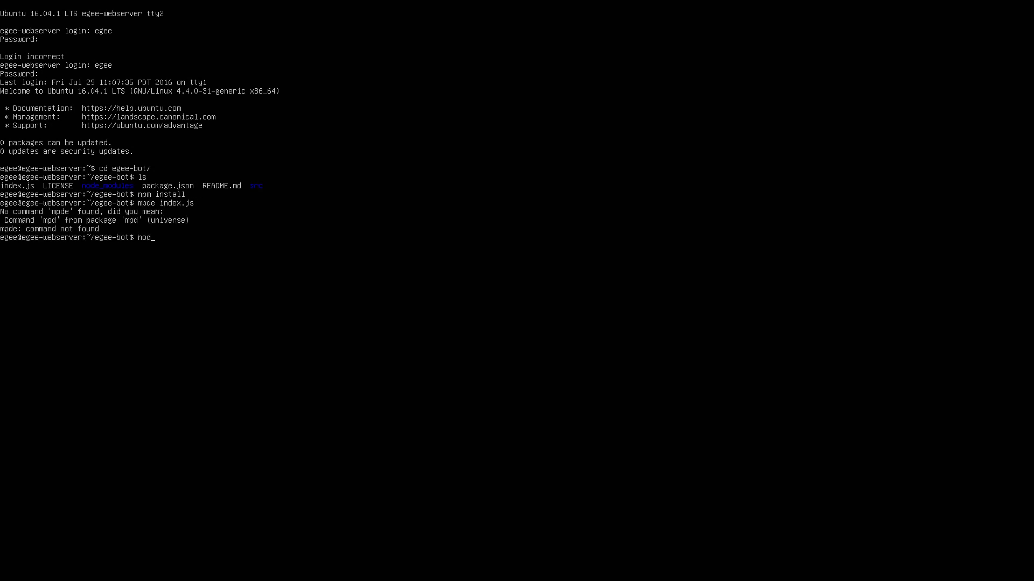
text(e index.js)
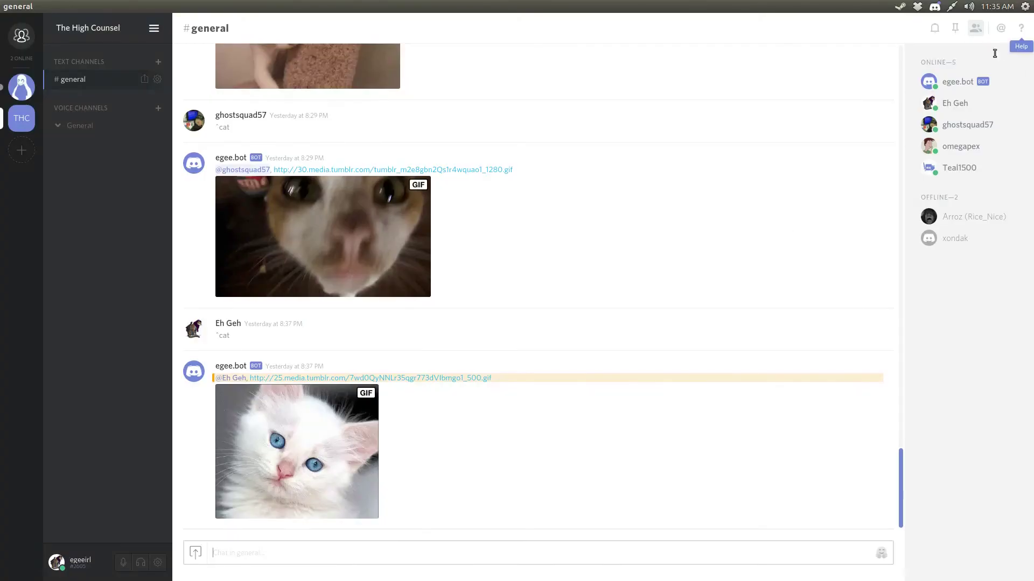
Step: Switch to Discord and view egee.bot's profile card from the list of online members
click(978, 87)
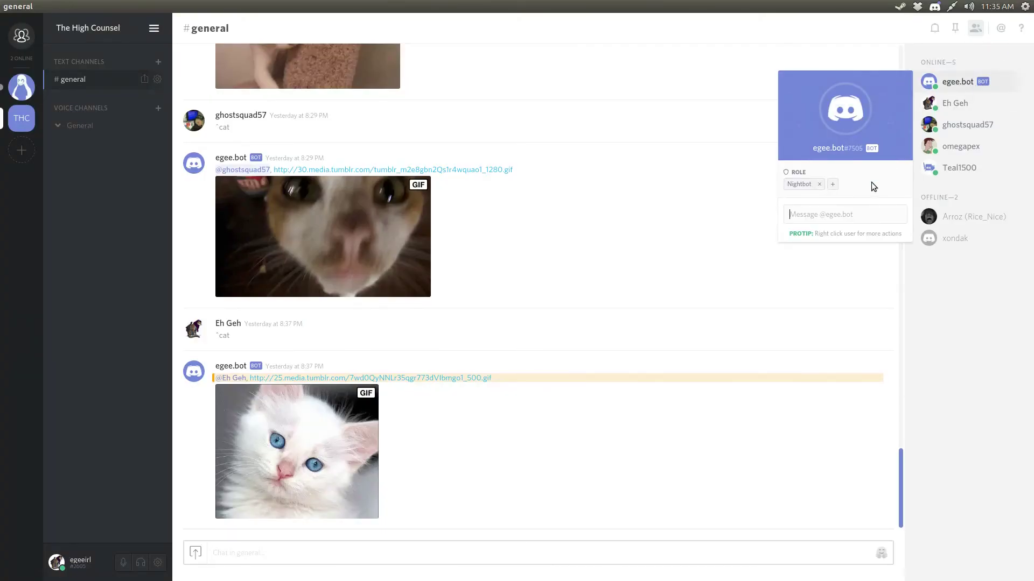
click(819, 184)
Step: Send the ^cat bot command twice in the general channel to test egee.bot
click(253, 558)
text(^)
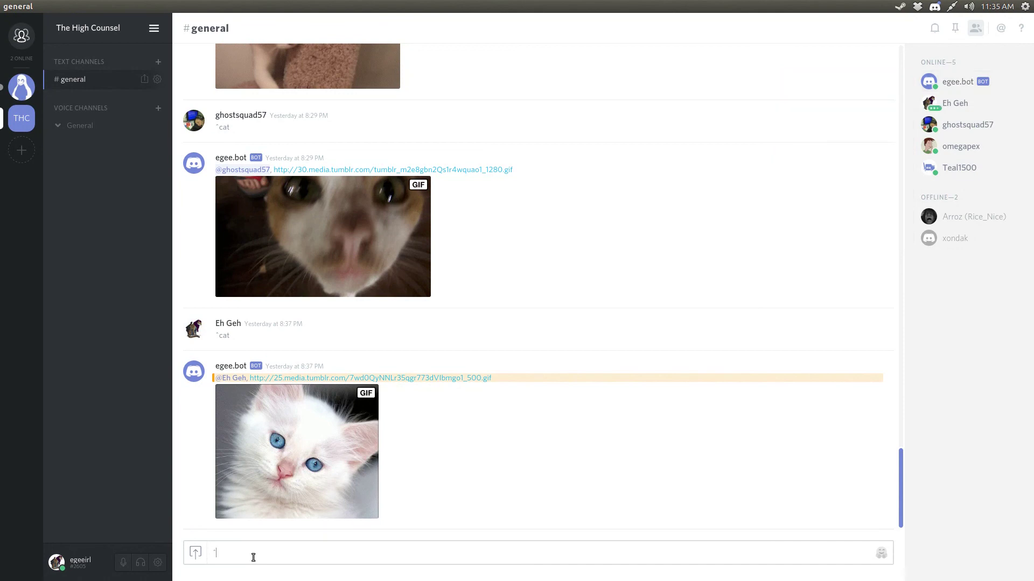
text(cat)
key(Return)
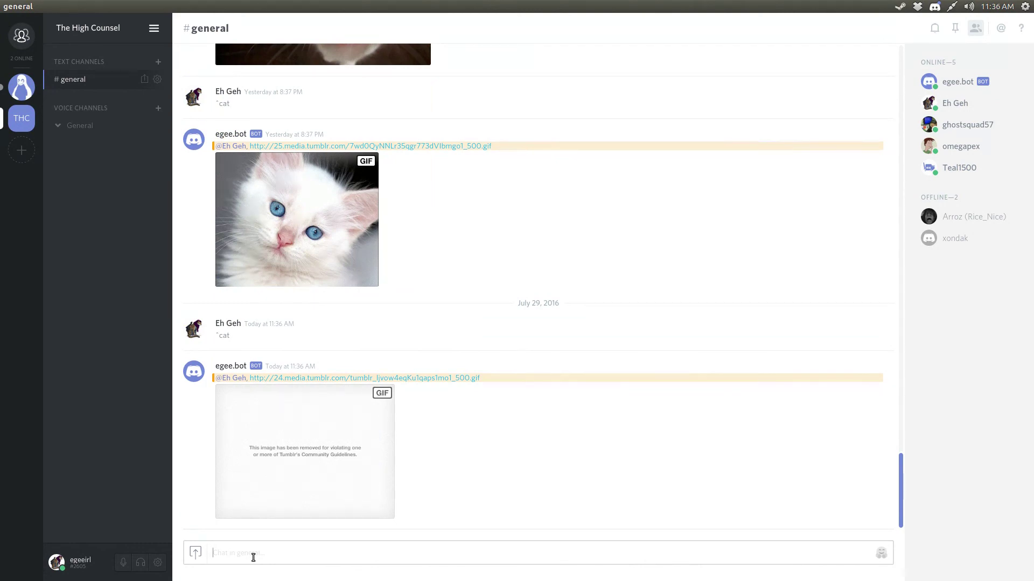
text(%)
text(cat)
key(Return)
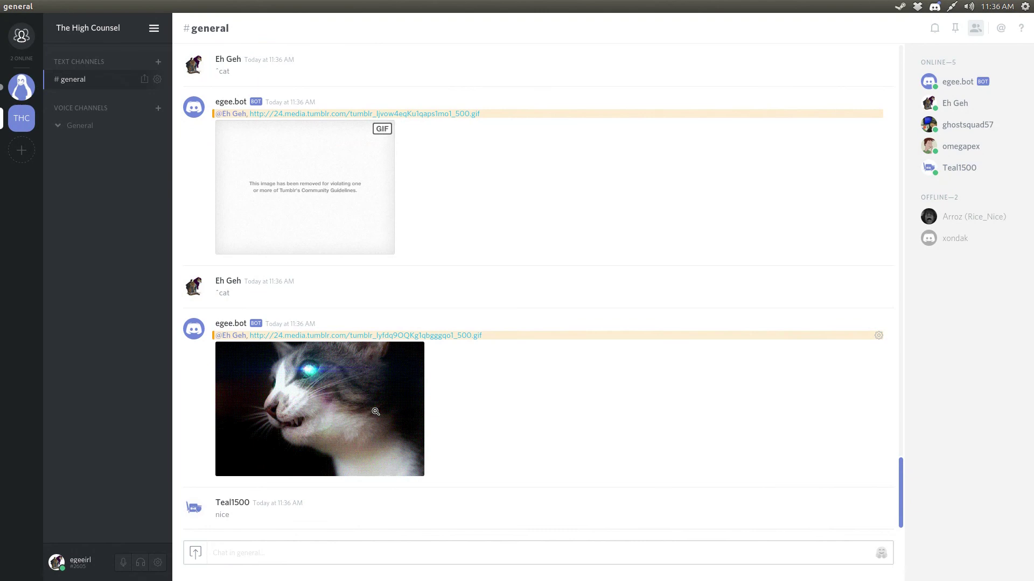
Step: Post the message "yeah that was strange" in the general channel
text(yeah that )
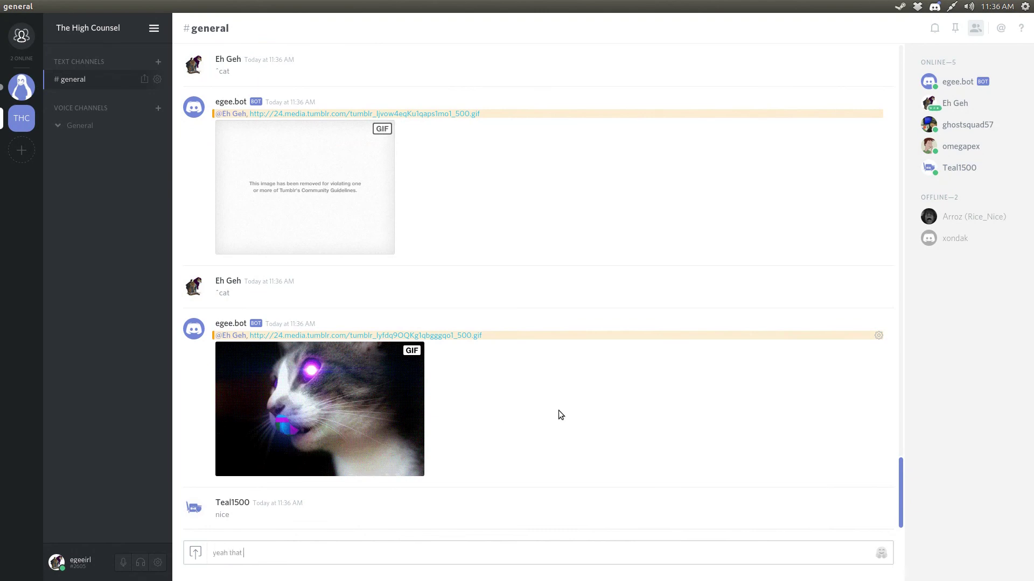
text(was strange)
key(Return)
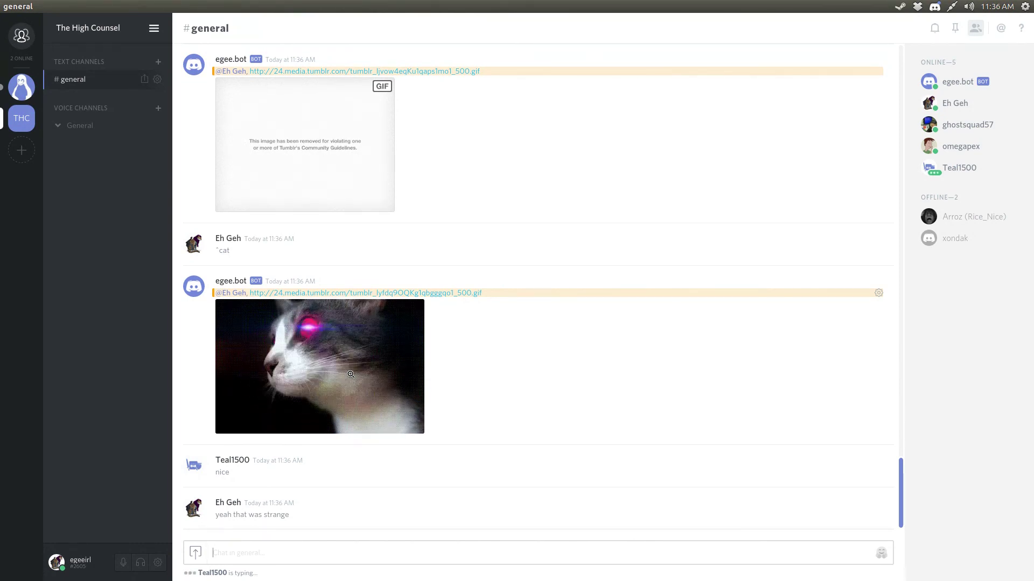
click(351, 374)
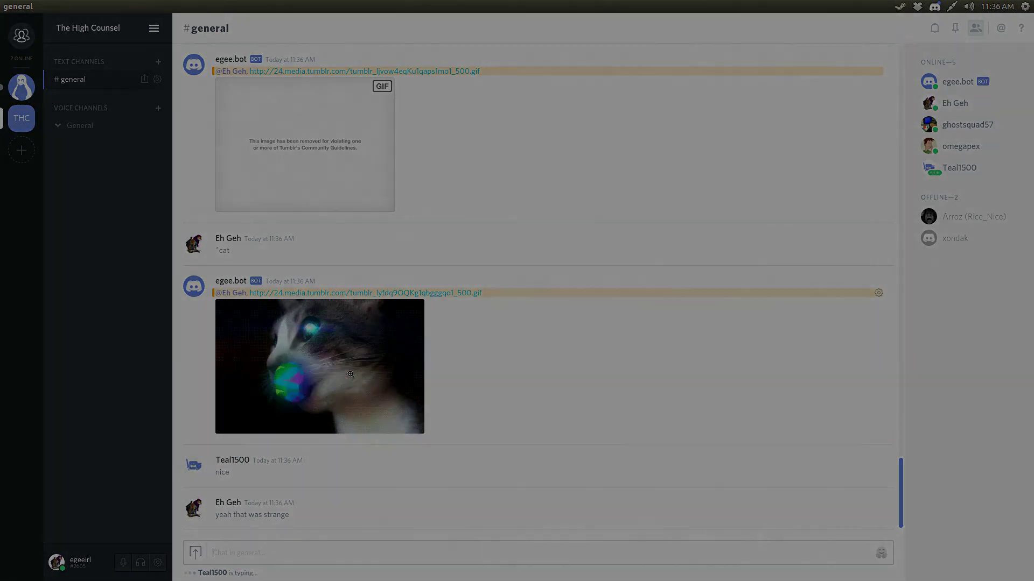